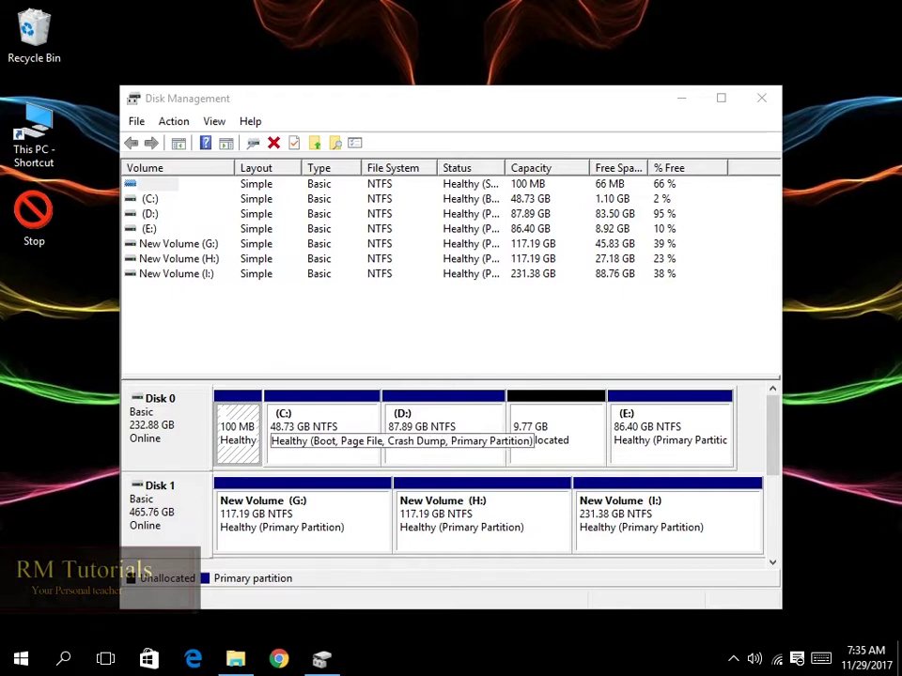
Check which volume operations are available for the C:, D: and E: partitions on Disk 0
right_click(306, 426)
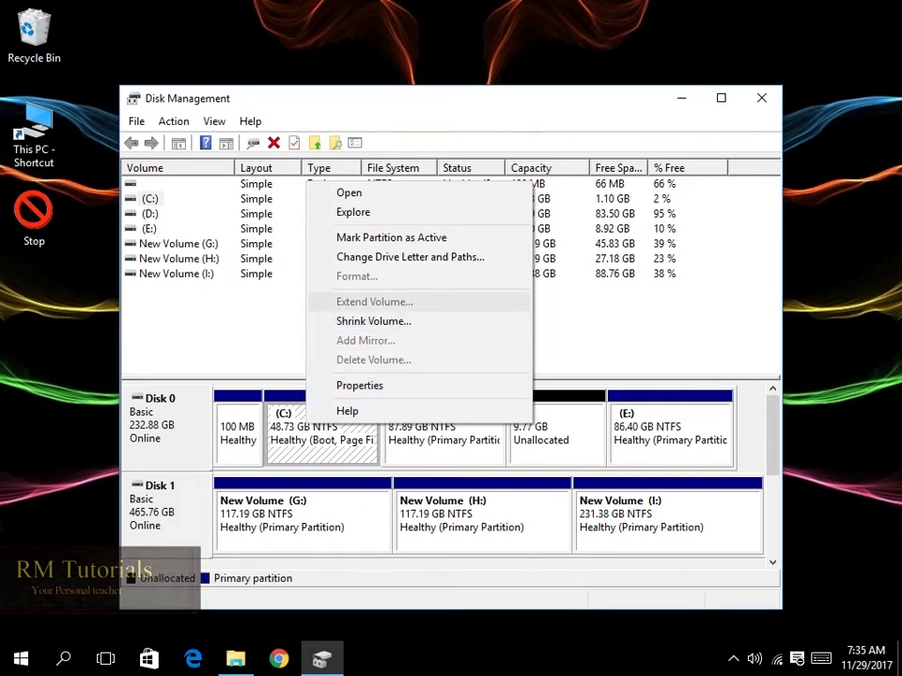
key(Escape)
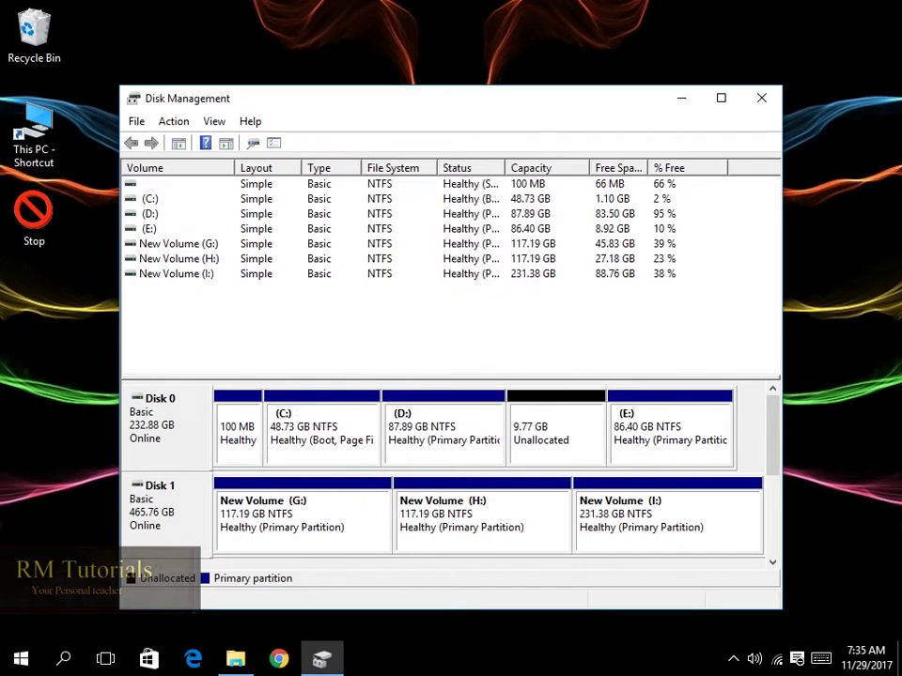
right_click(420, 410)
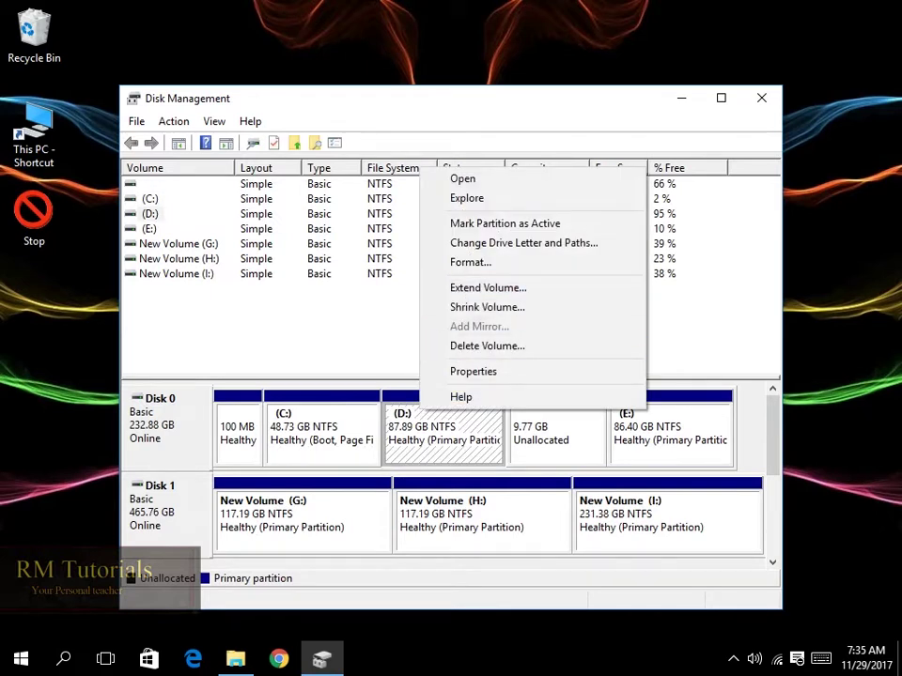
key(Escape)
right_click(661, 441)
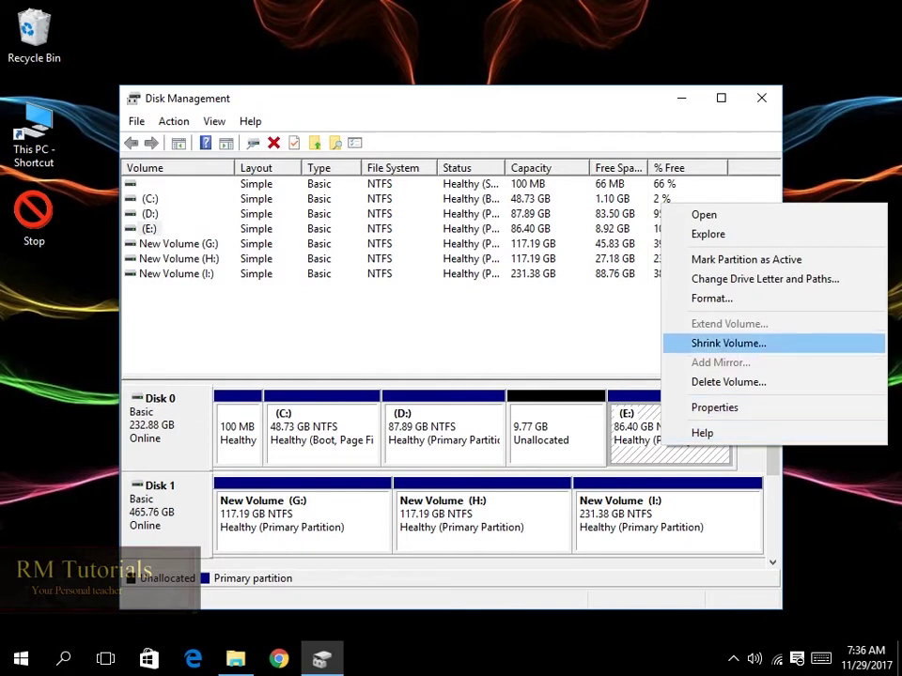
key(Escape)
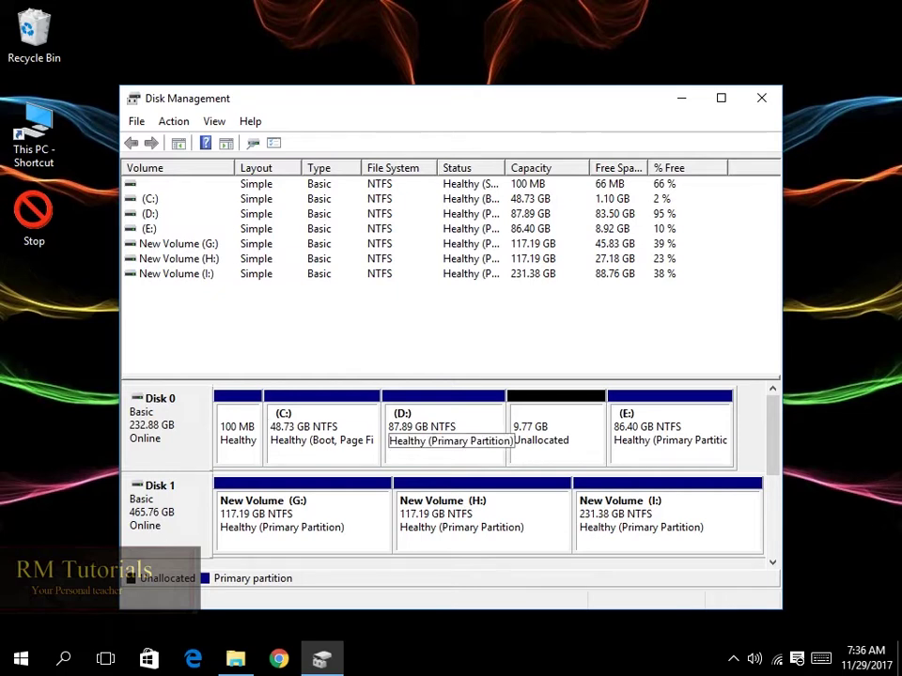
Maximize the window and review the operations offered for the D: partition beside the unallocated space on Disk 0
click(441, 432)
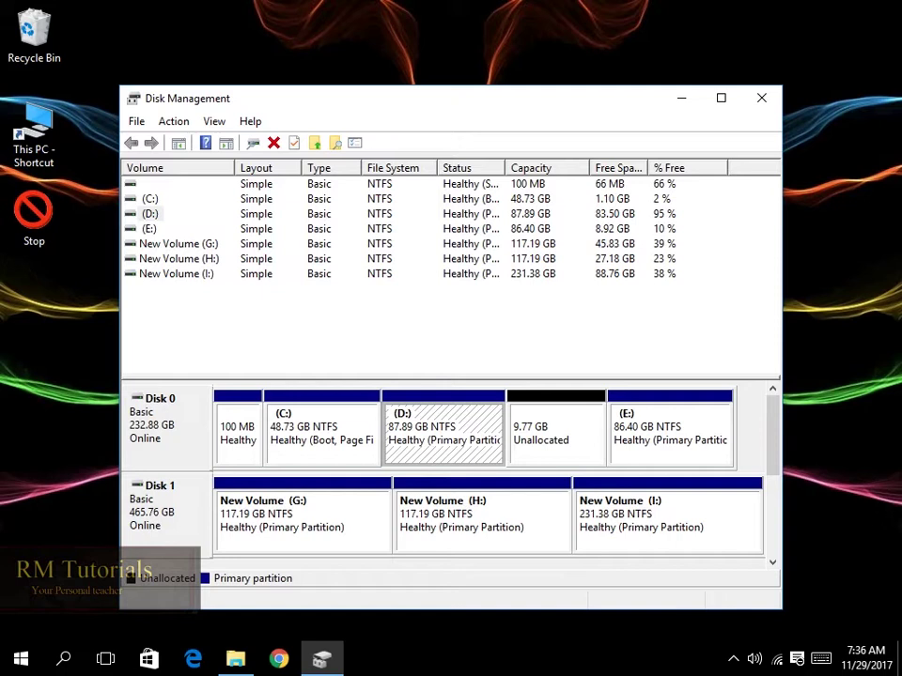
click(555, 433)
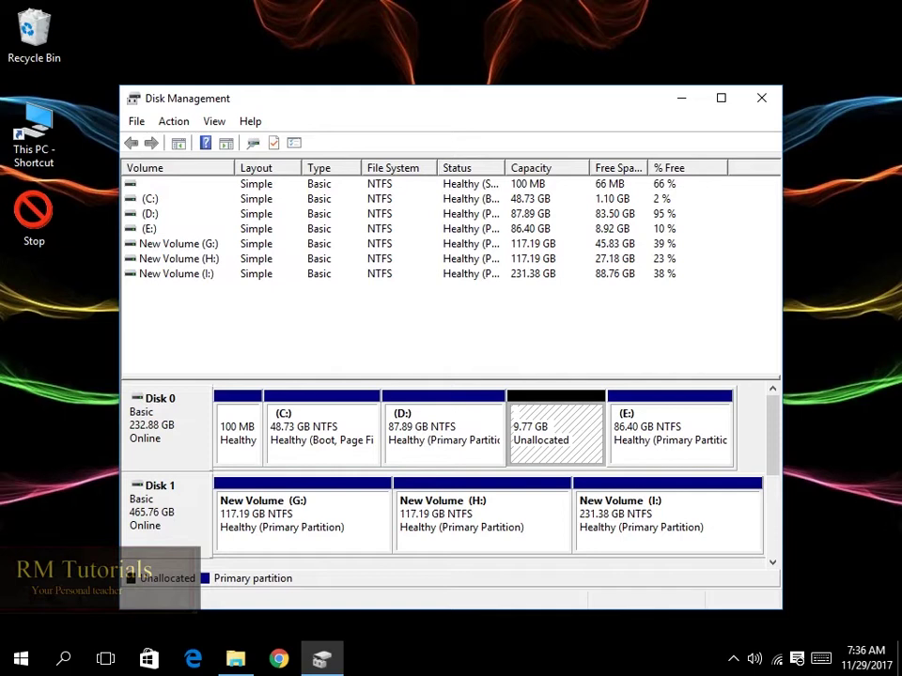
key(super+Up)
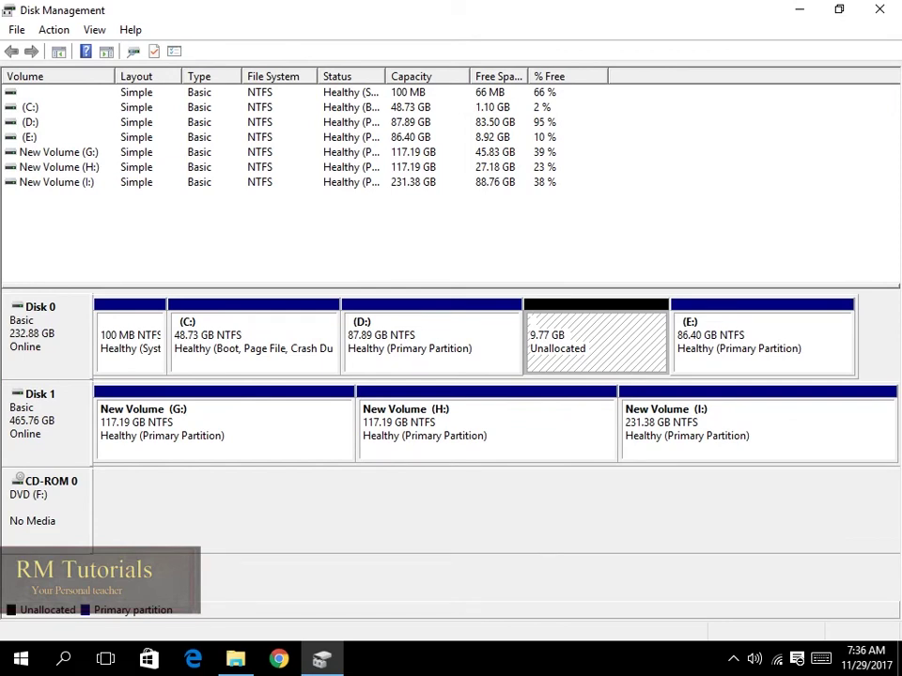
right_click(405, 347)
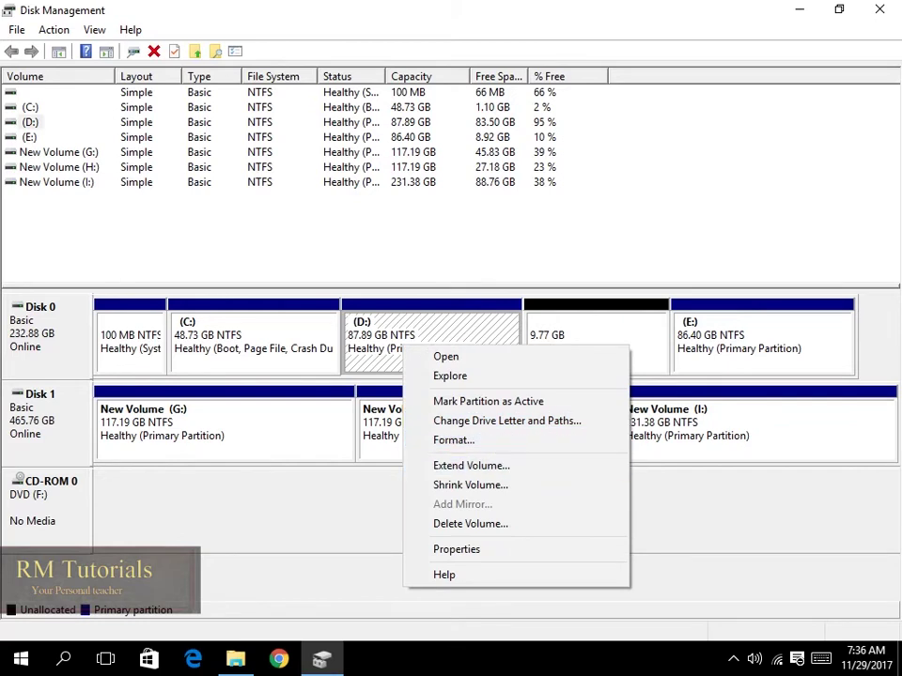
key(Escape)
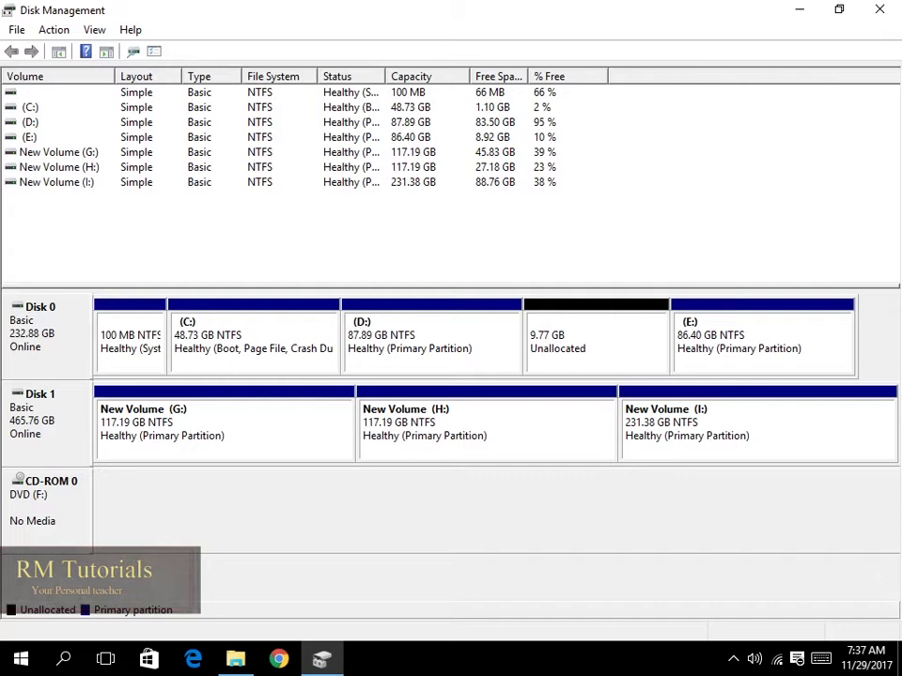
right_click(618, 326)
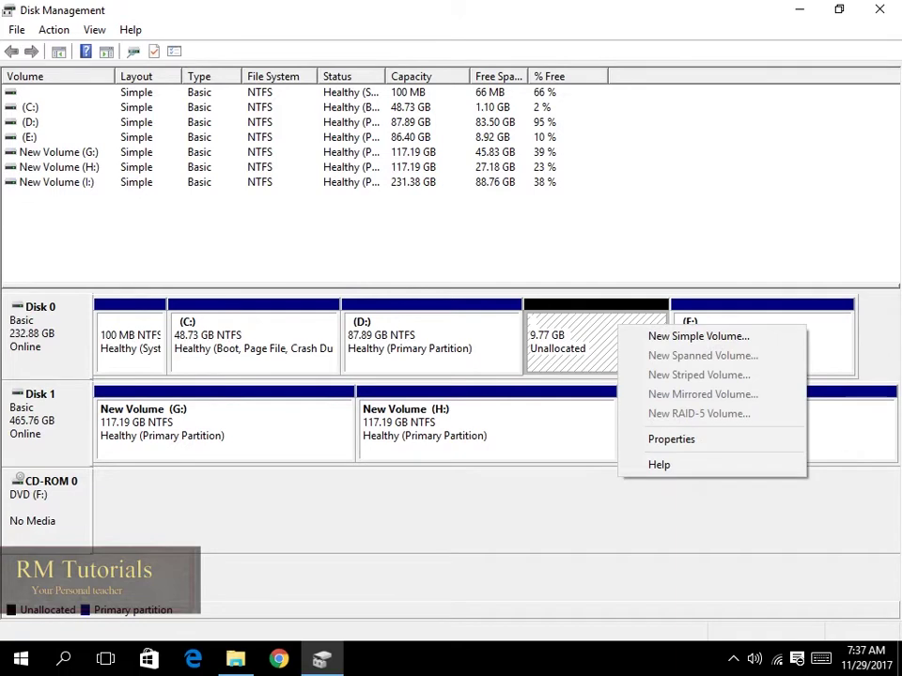
click(698, 335)
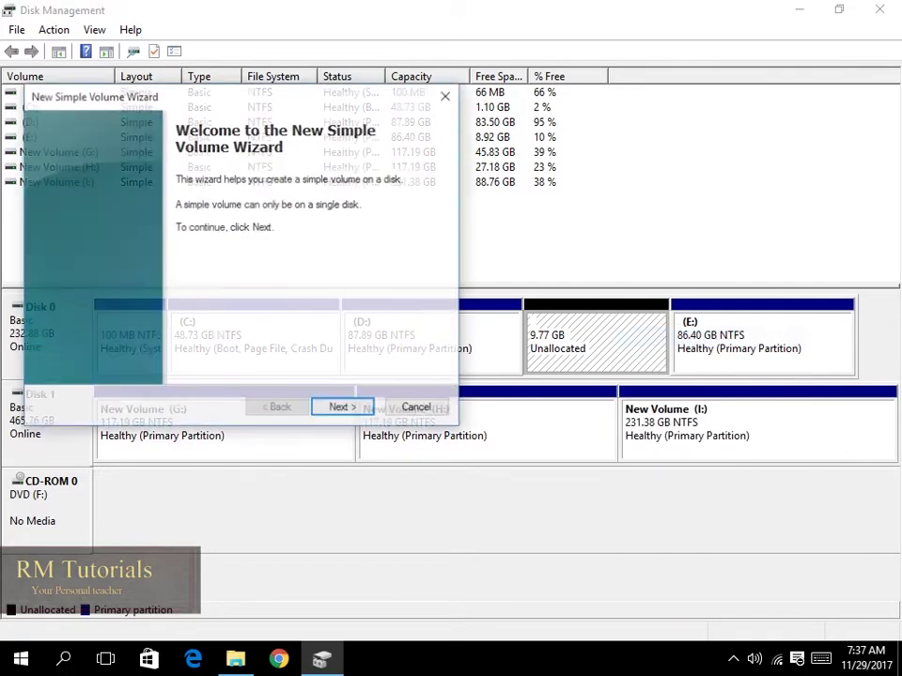
key(Return)
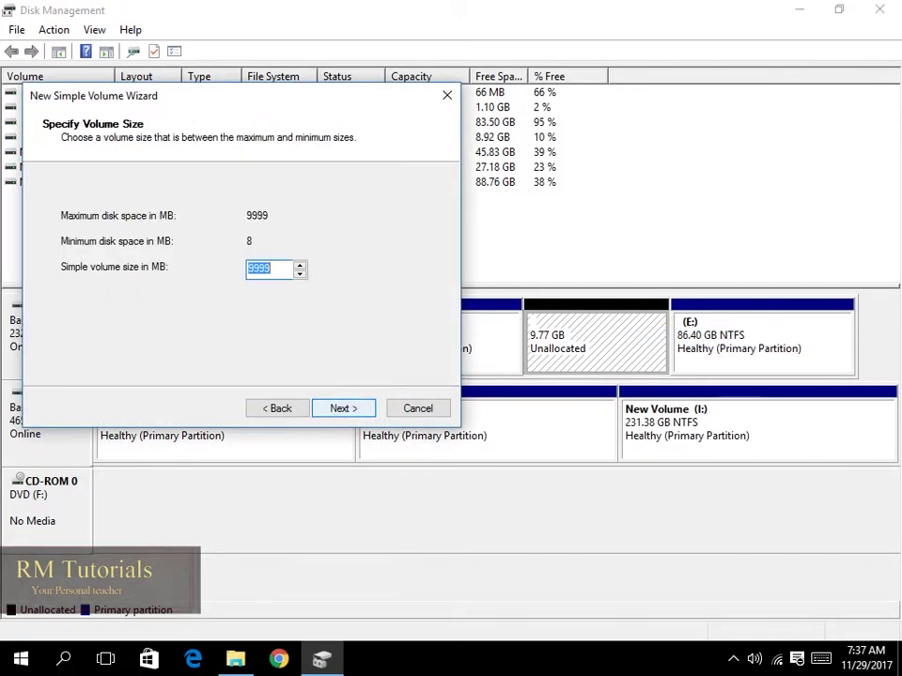
click(418, 408)
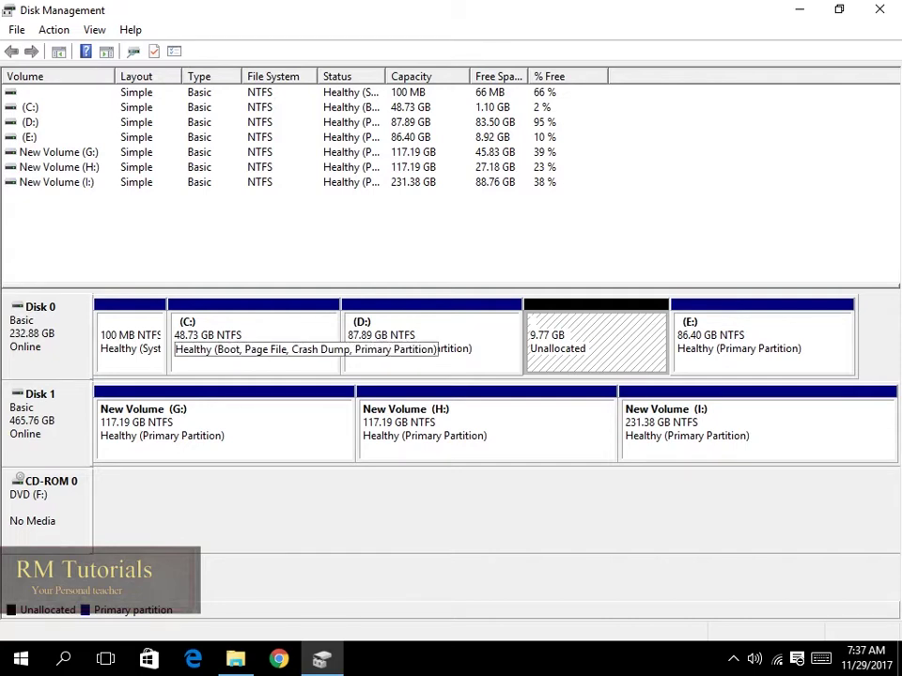
Delete the D: volume on Disk 0, accepting that all its data is erased
right_click(434, 323)
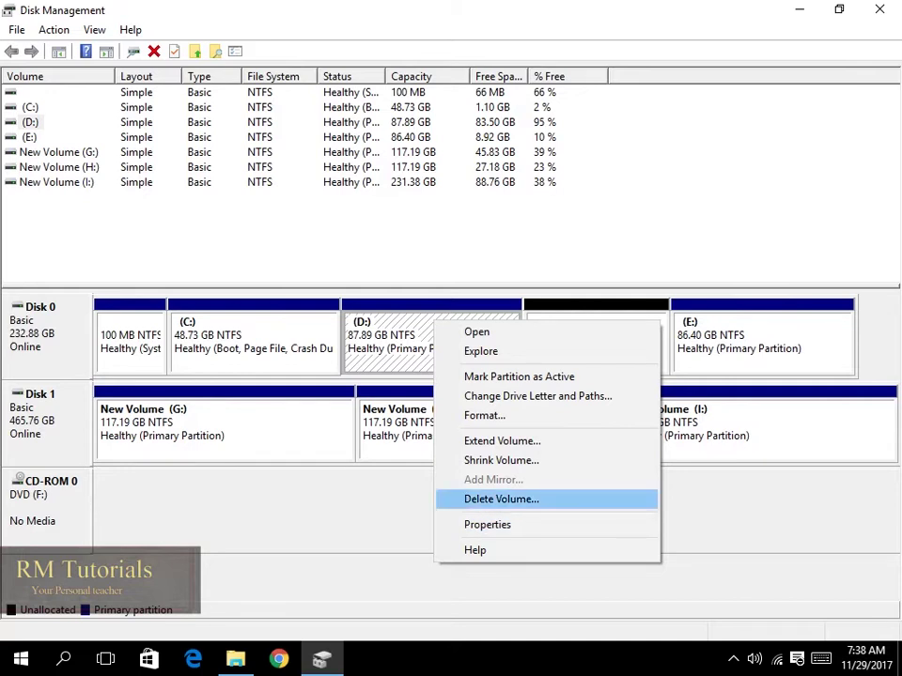
key(Return)
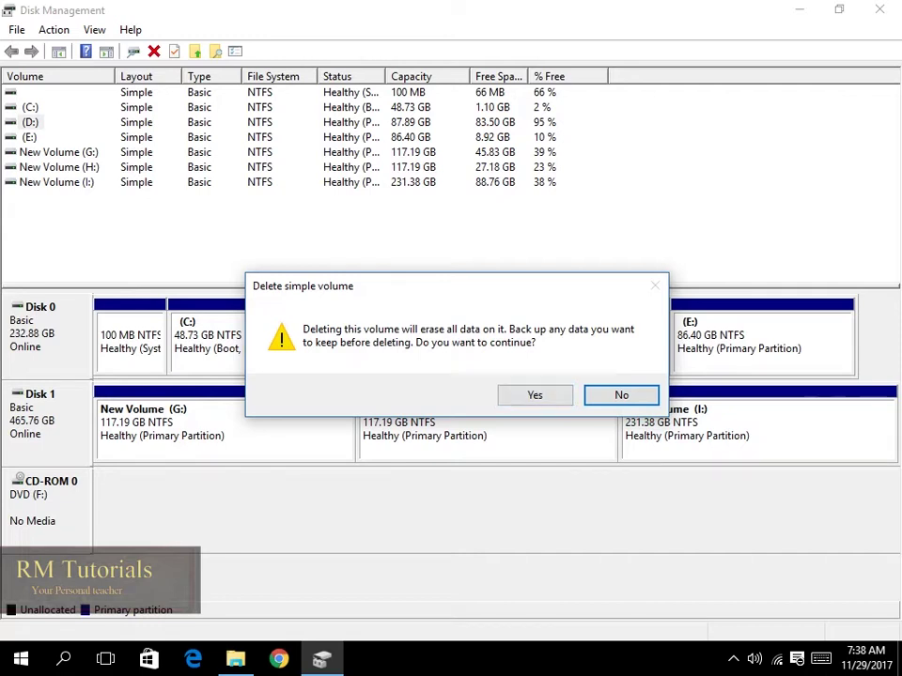
click(534, 395)
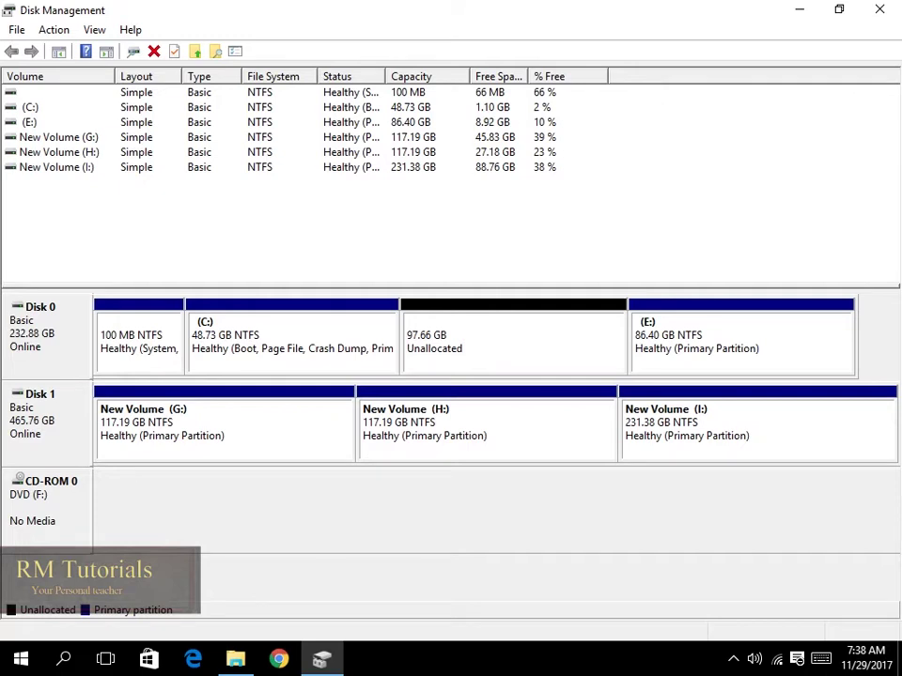
Start the Extend Volume wizard for the C: partition and proceed to the choice of disks and space
right_click(310, 320)
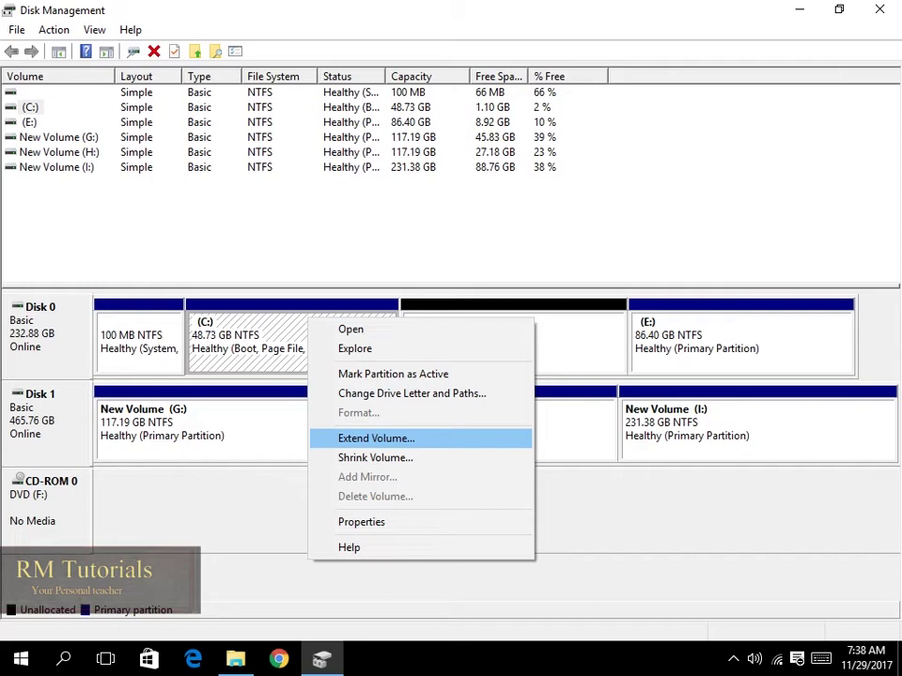
key(Escape)
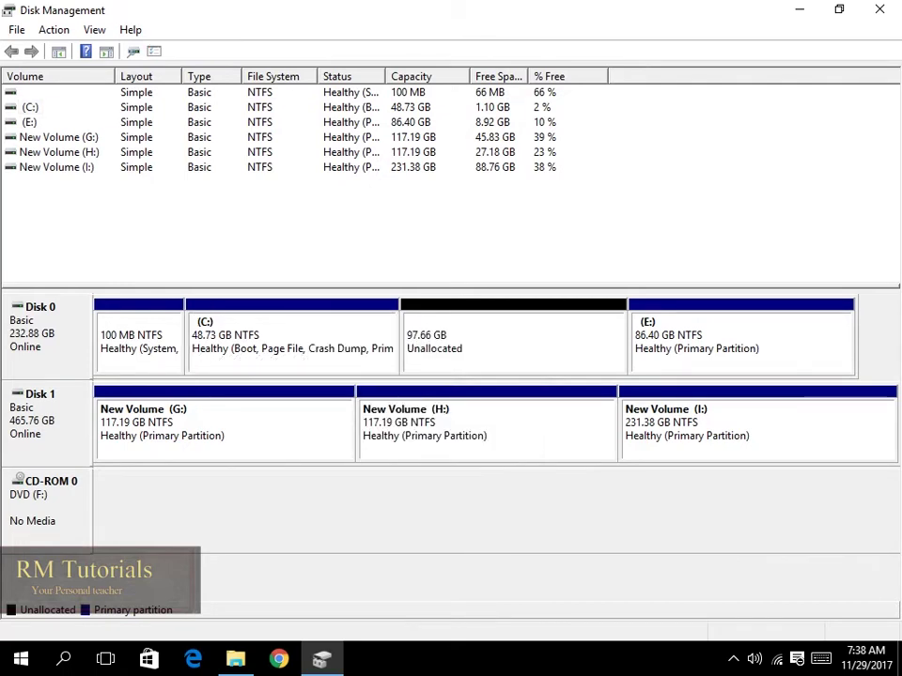
right_click(337, 321)
key(Return)
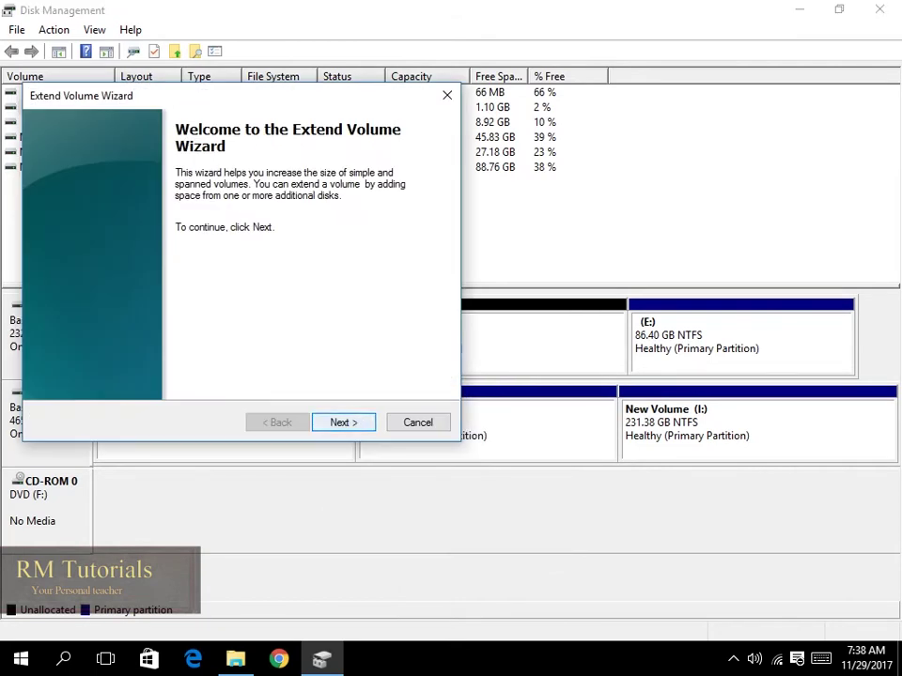
key(Return)
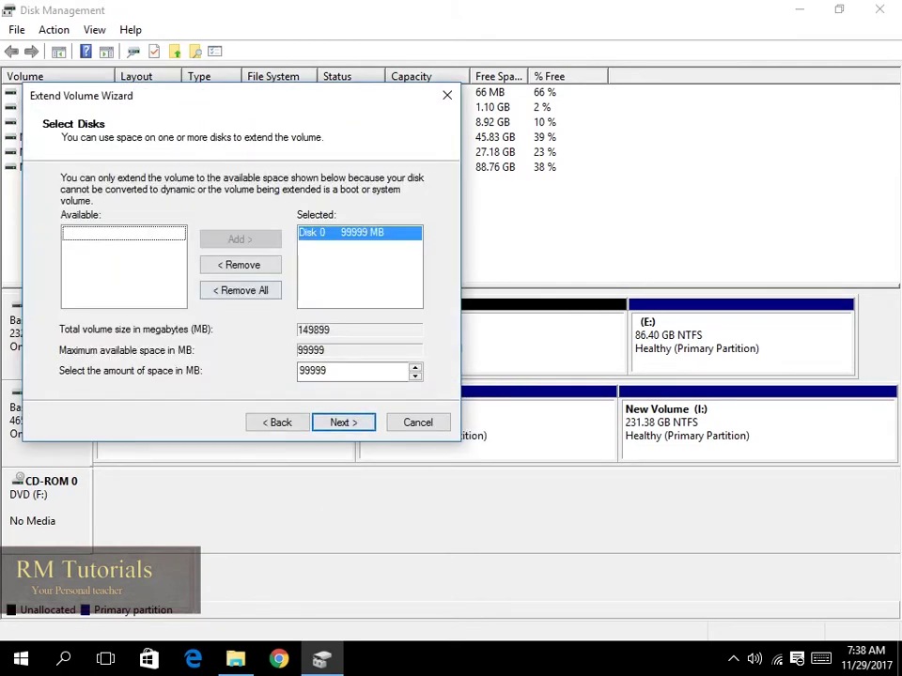
drag(349, 98, 243, 68)
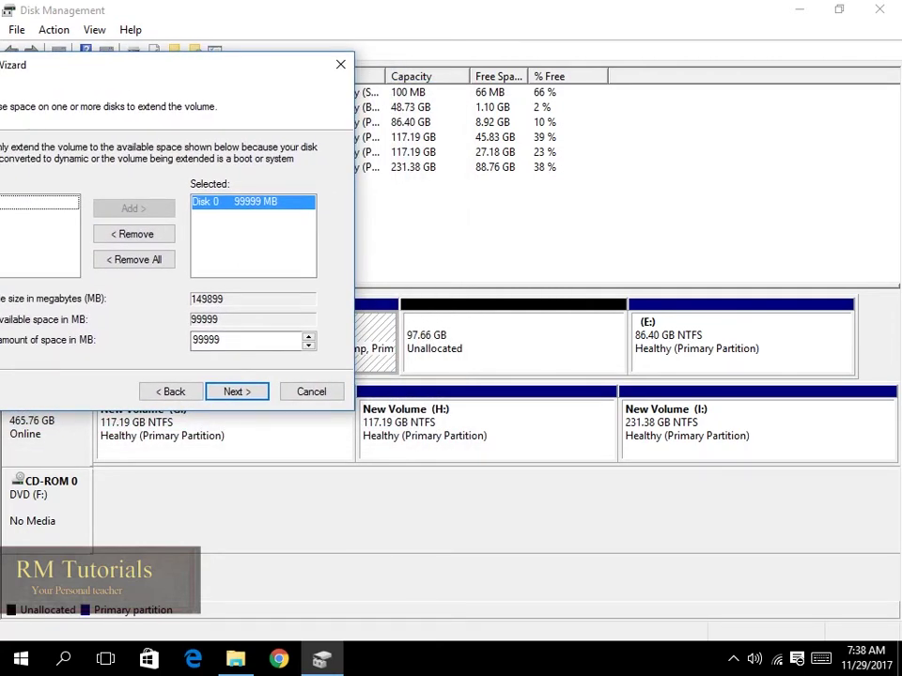
drag(409, 66, 457, 104)
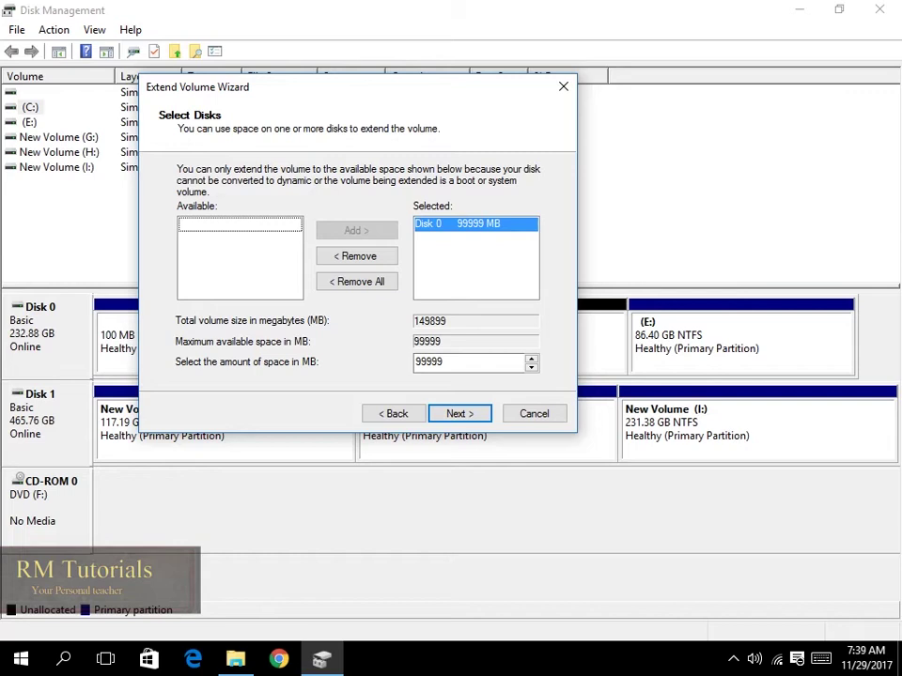
Set the amount of space to add to the C: volume to 10000 MB
key(Tab)
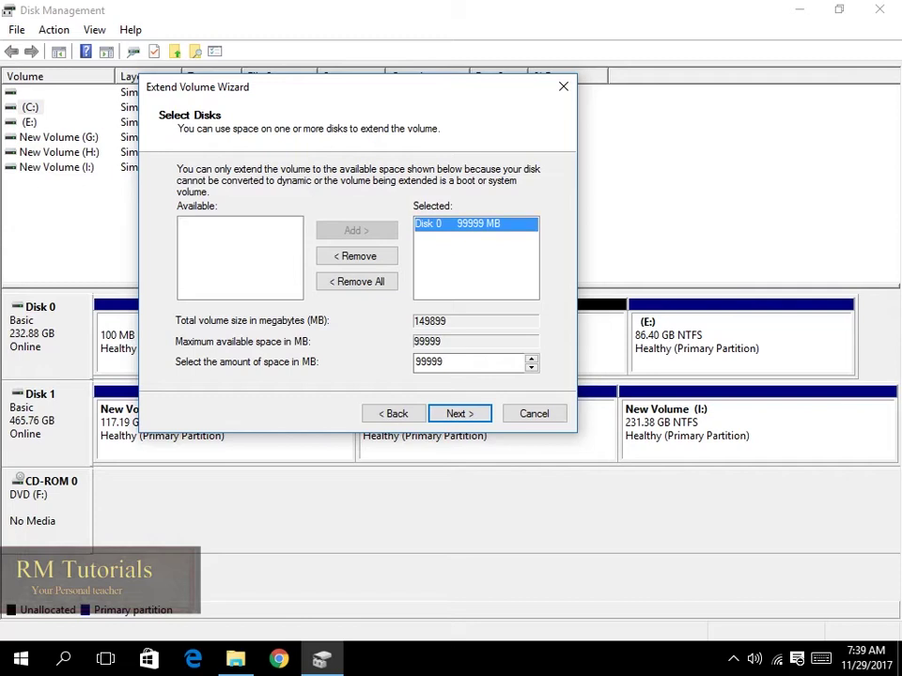
key(Tab)
key(Tab)
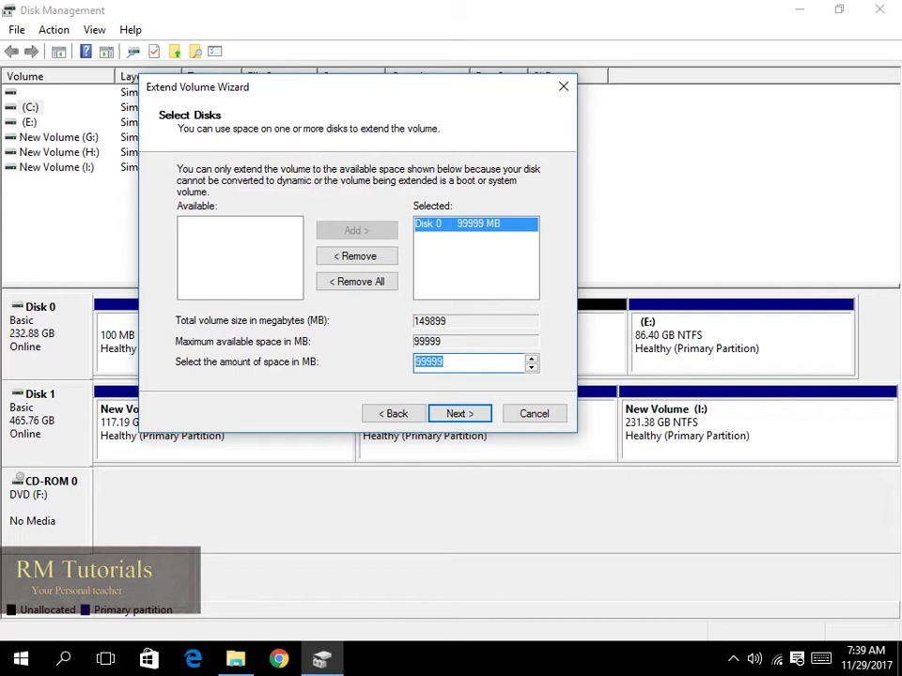
text(10000)
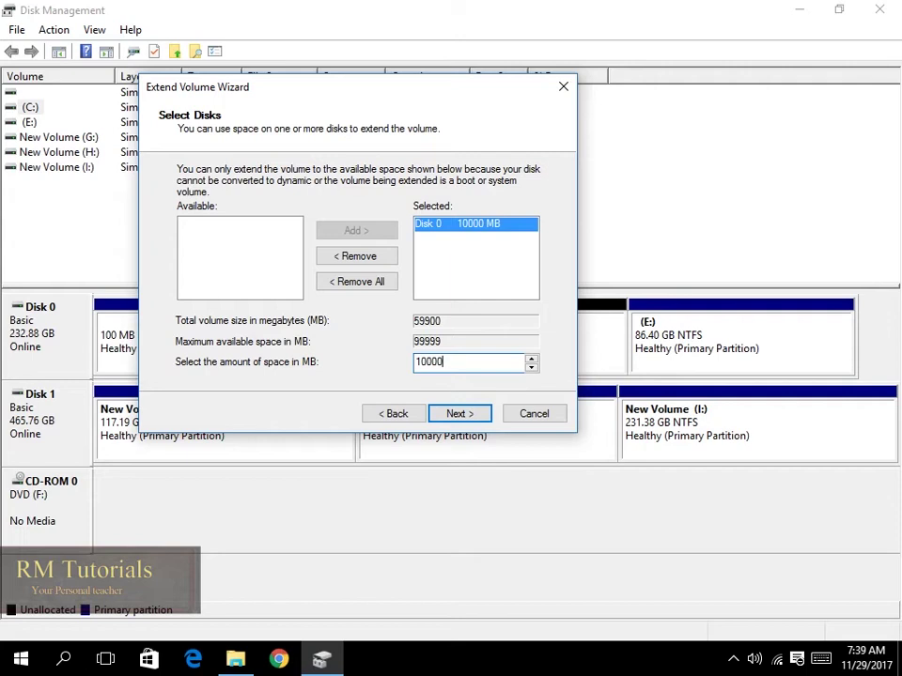
drag(395, 87, 351, 188)
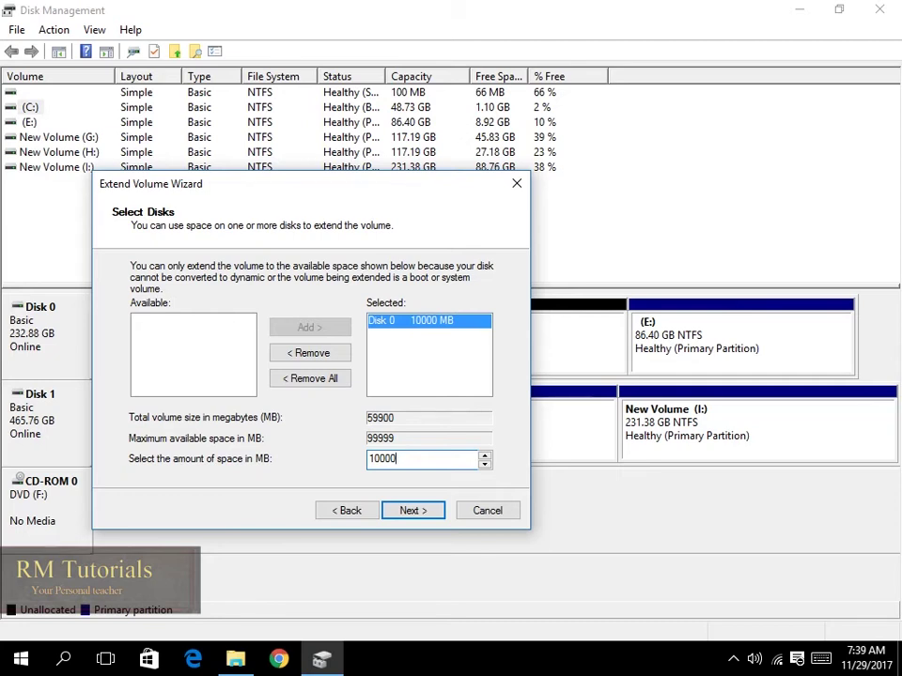
key(shift+Home)
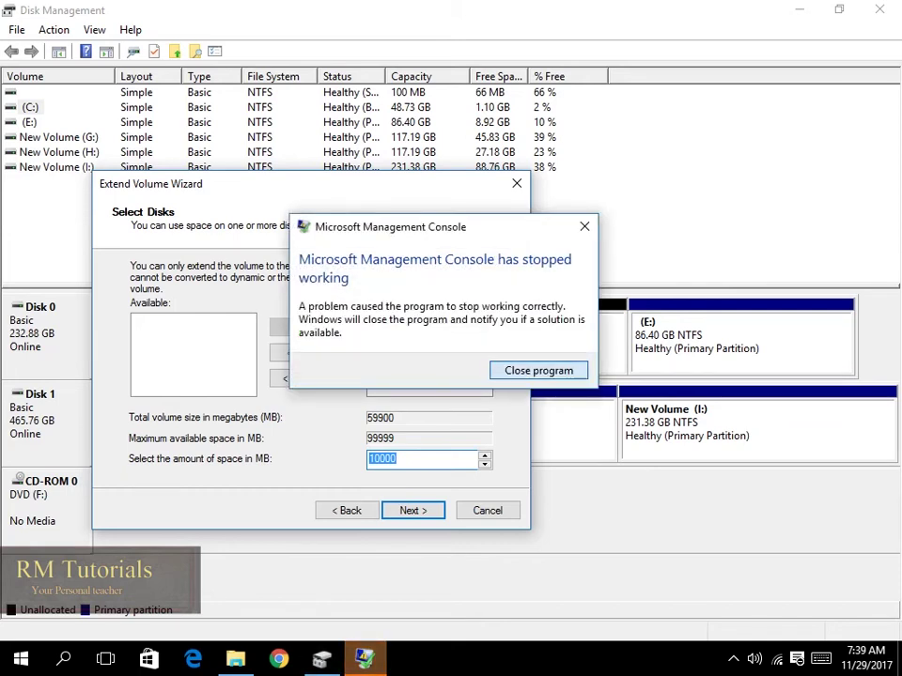
Close the crashed console and reopen Disk Management by searching Windows for "disk"
key(Return)
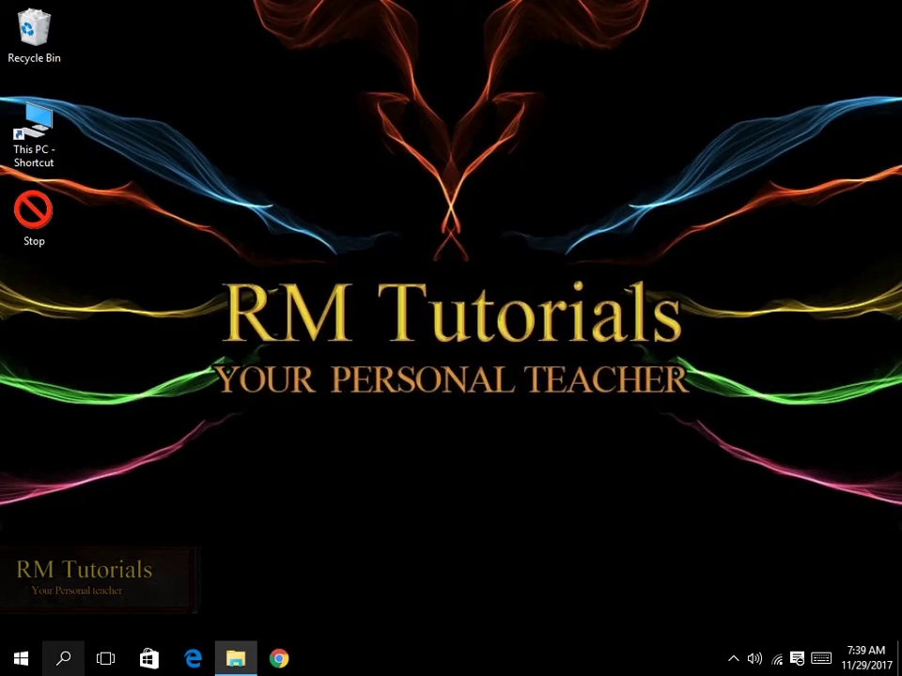
click(63, 658)
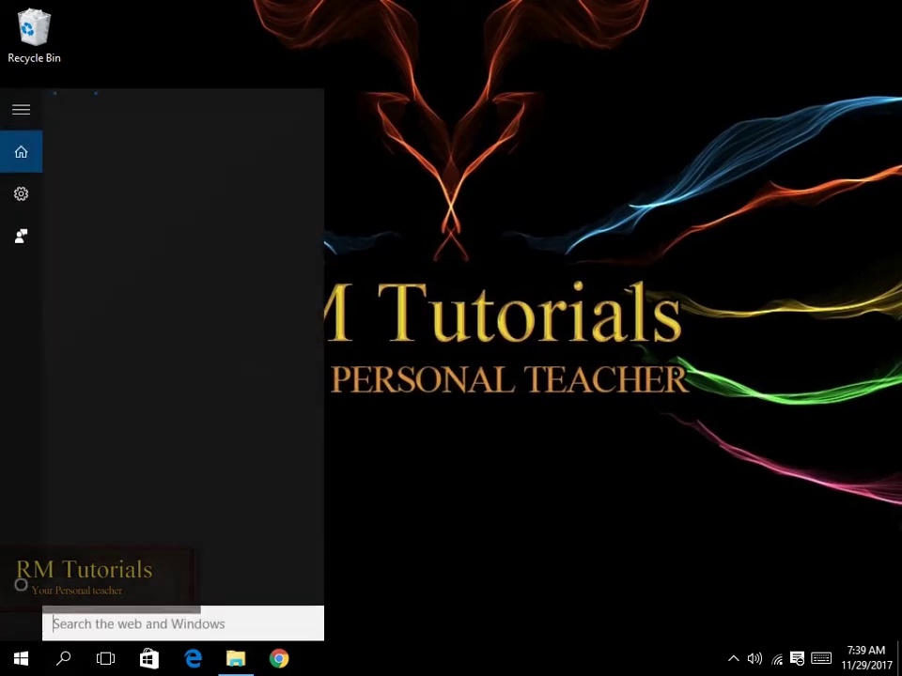
text(c)
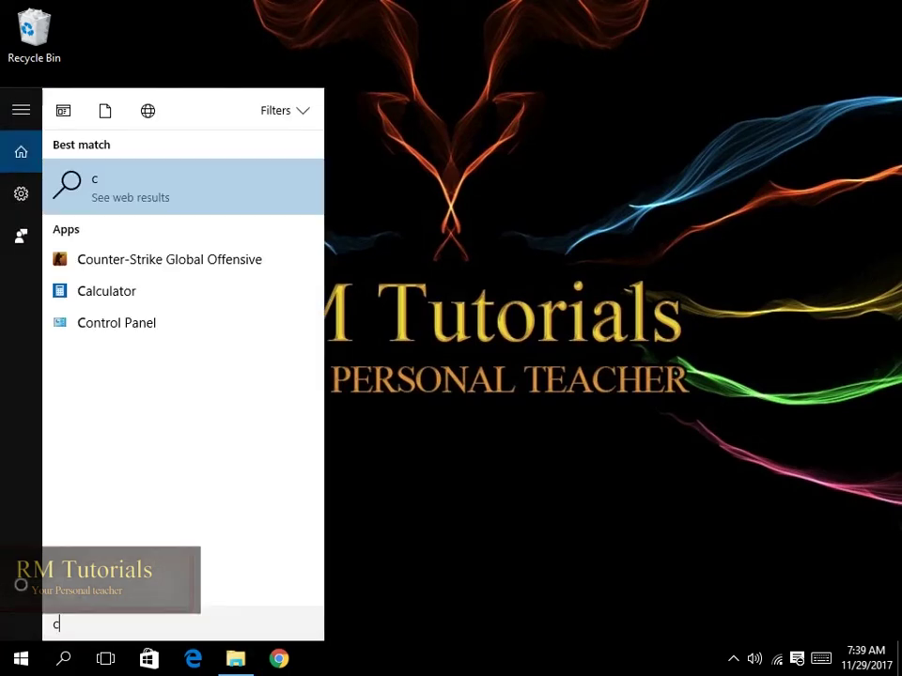
key(BackSpace)
text(disk)
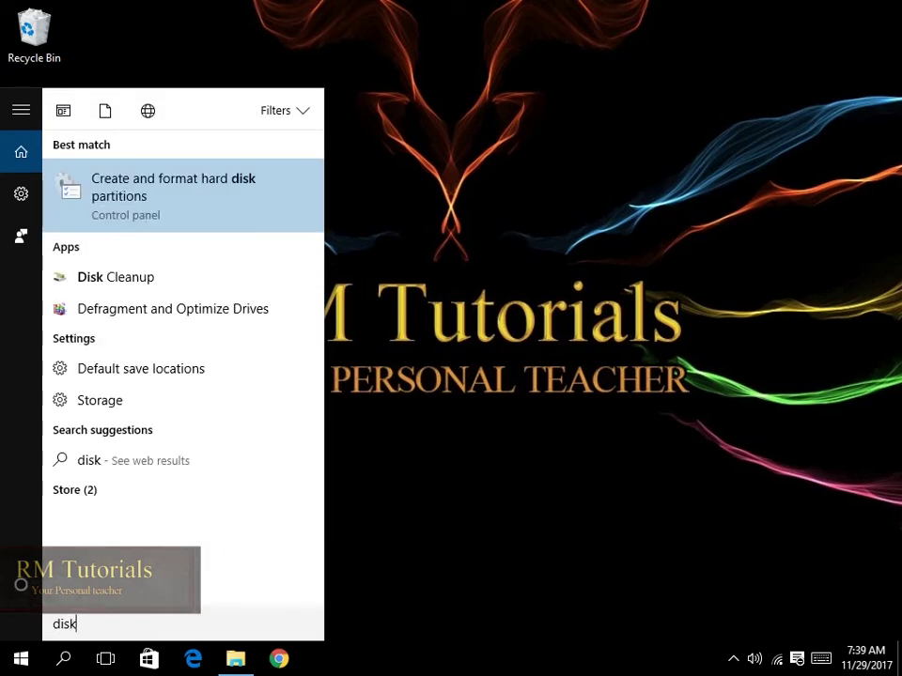
key(Return)
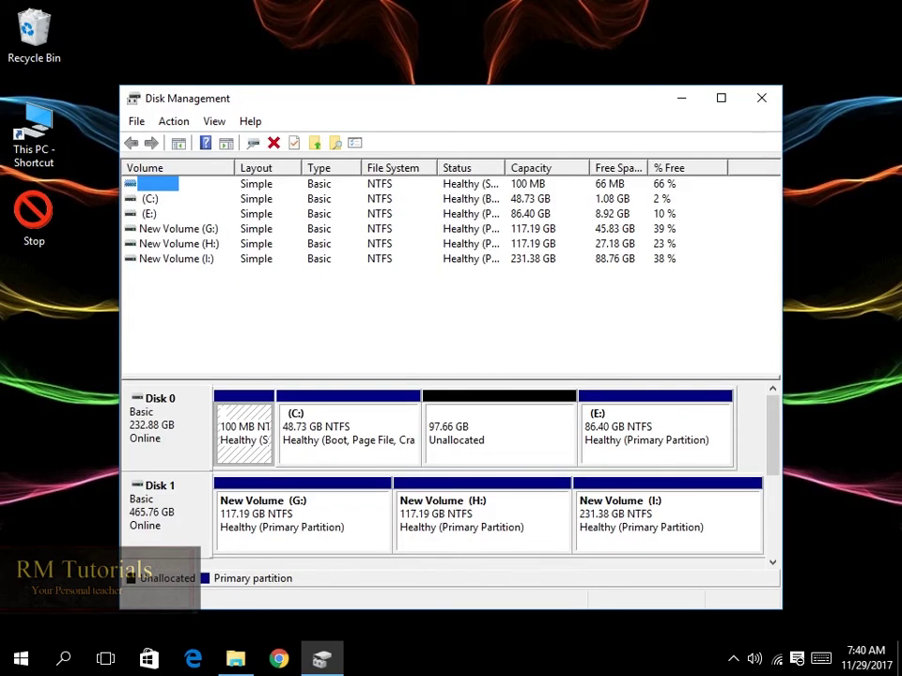
Extend the C: volume on Disk 0 by 15000 MB of the adjacent unallocated space and complete the wizard
right_click(369, 418)
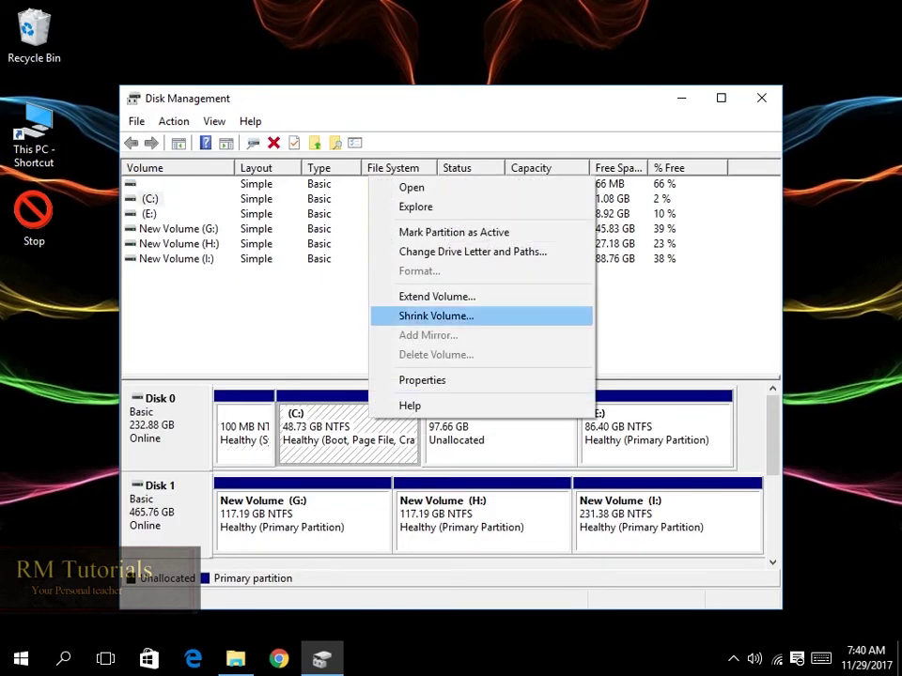
click(437, 296)
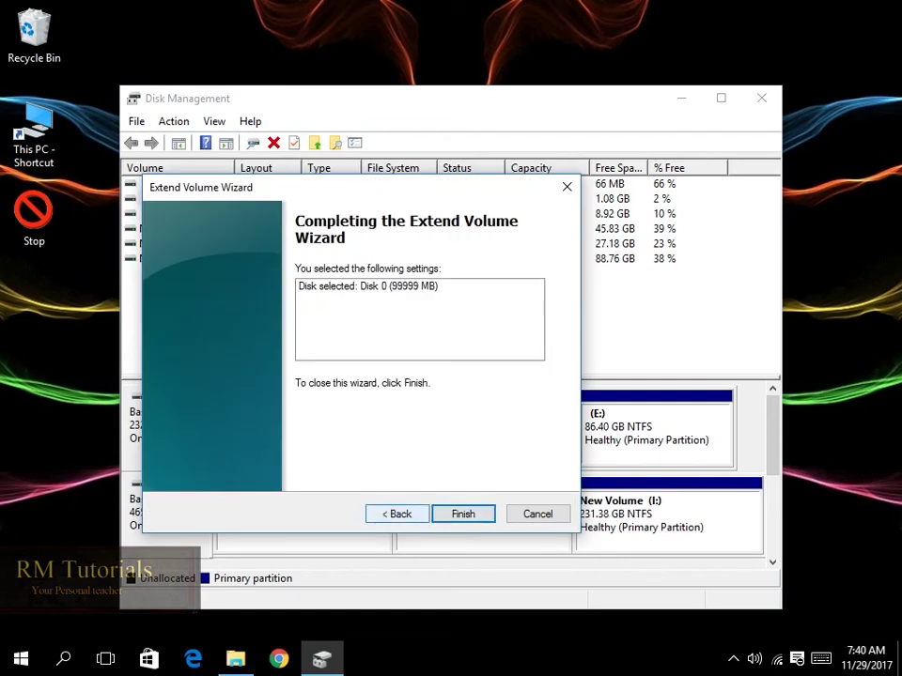
click(396, 514)
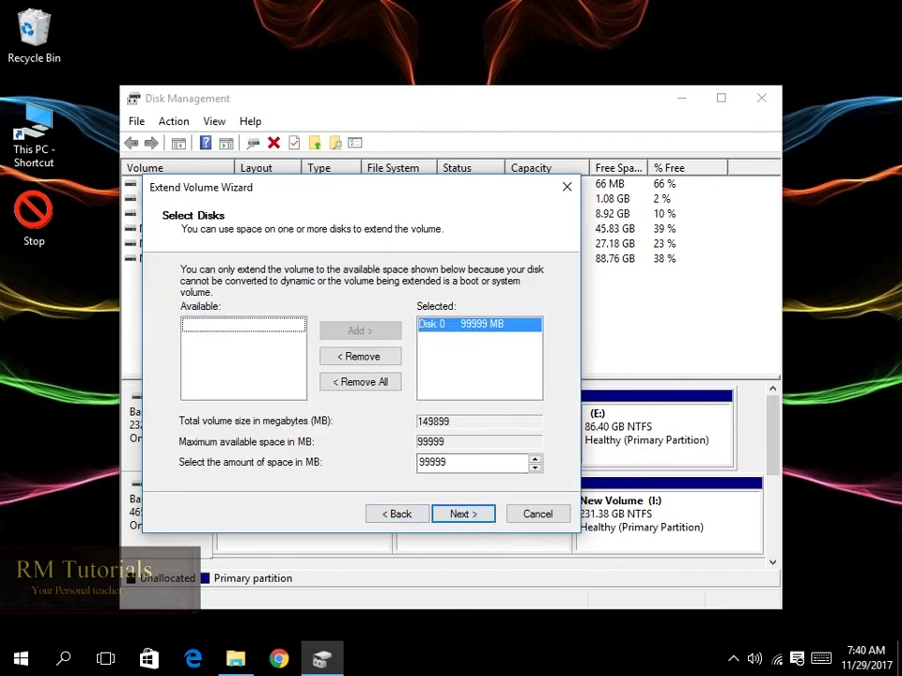
double_click(432, 462)
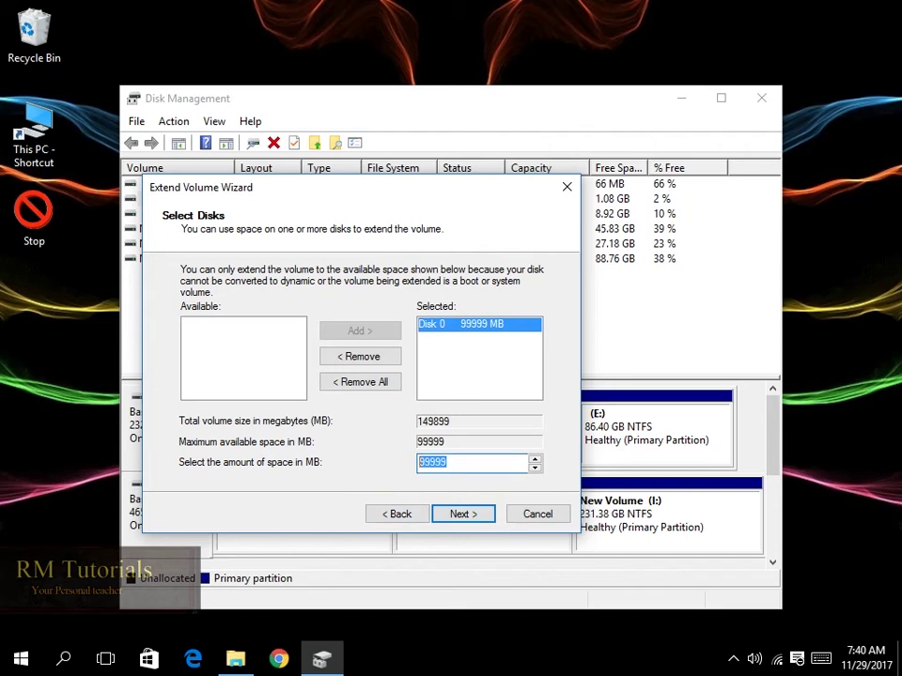
text(150)
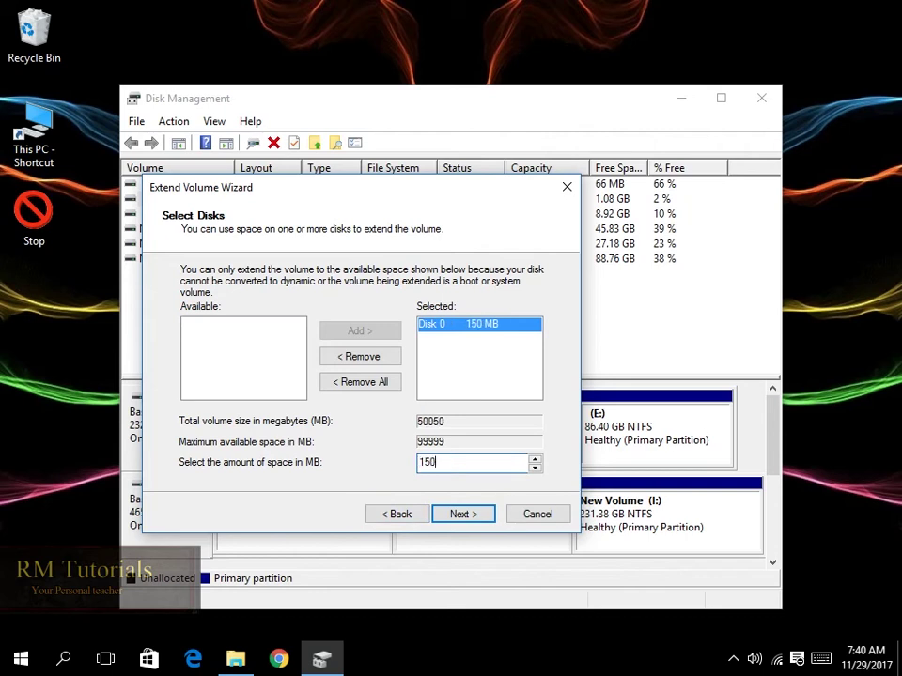
text(00)
key(Return)
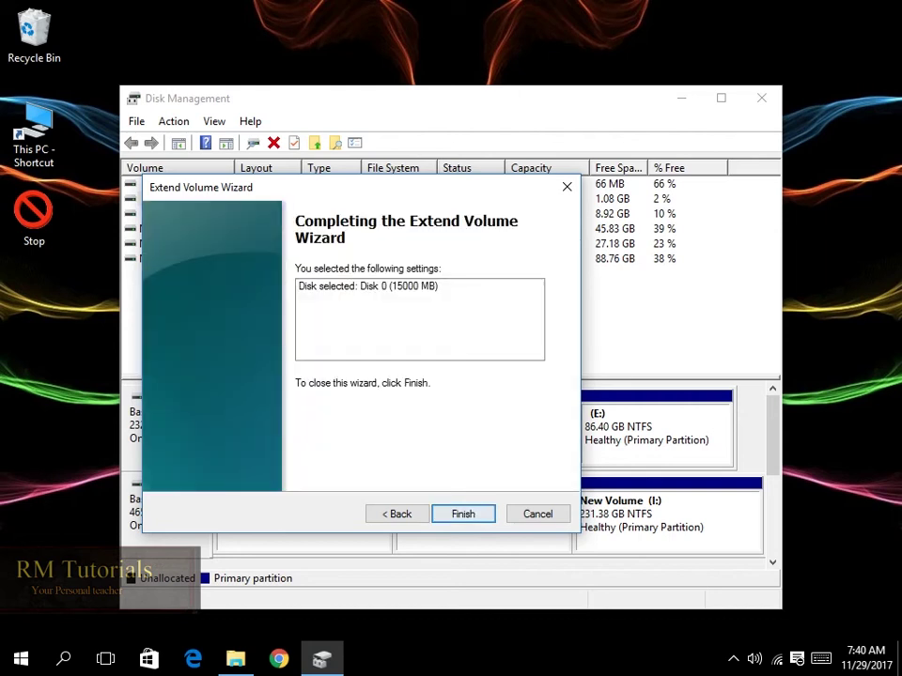
key(Return)
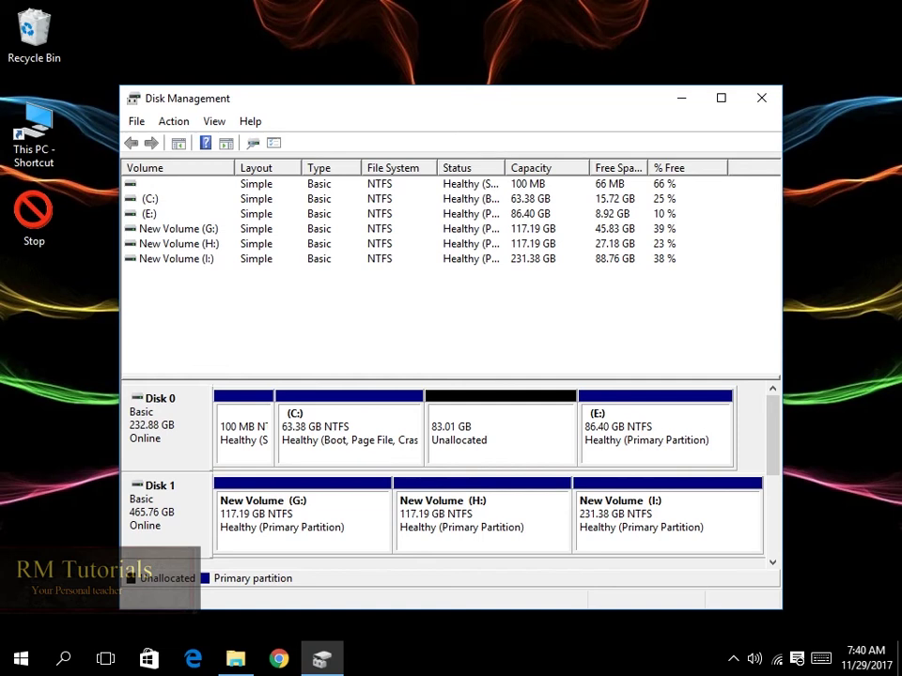
right_click(470, 439)
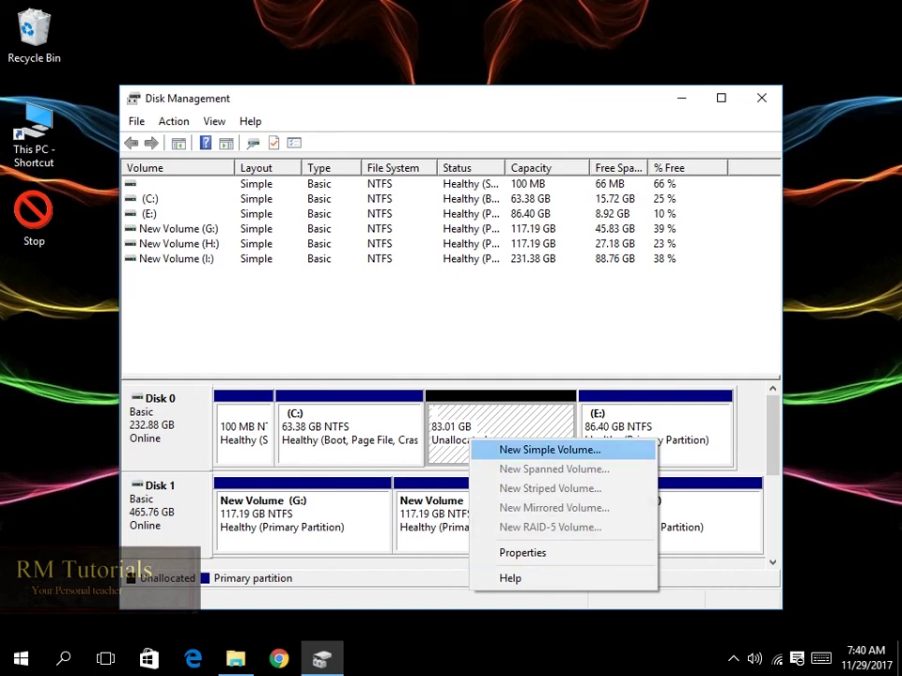
click(550, 450)
key(Escape)
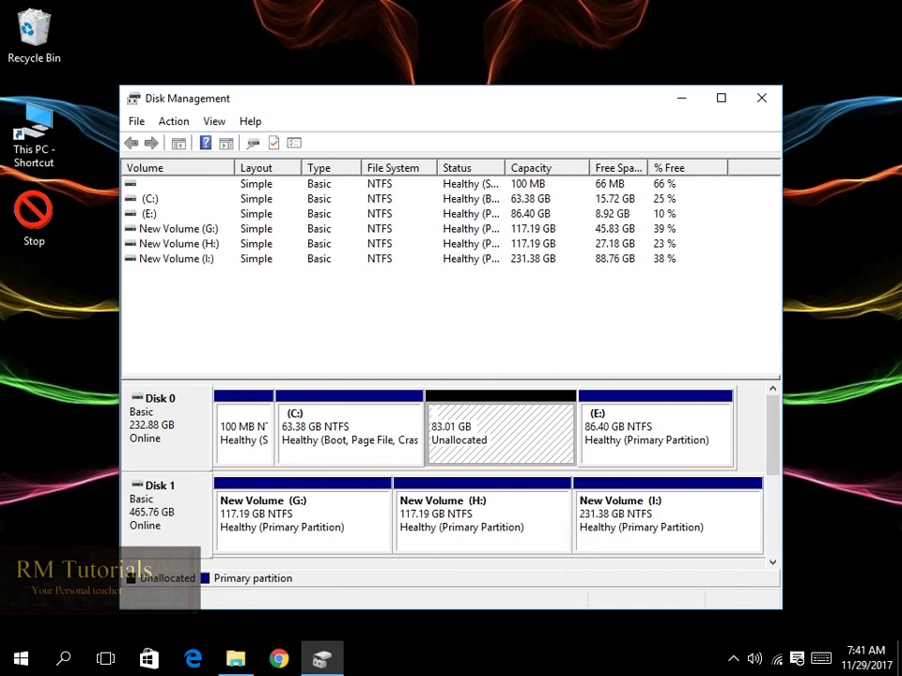
right_click(399, 434)
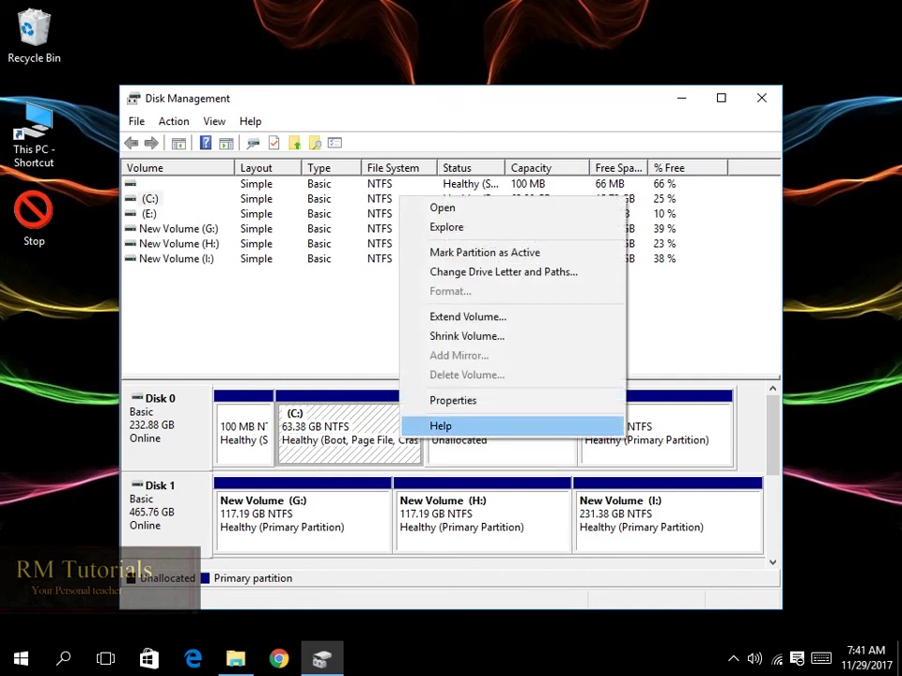
right_click(498, 457)
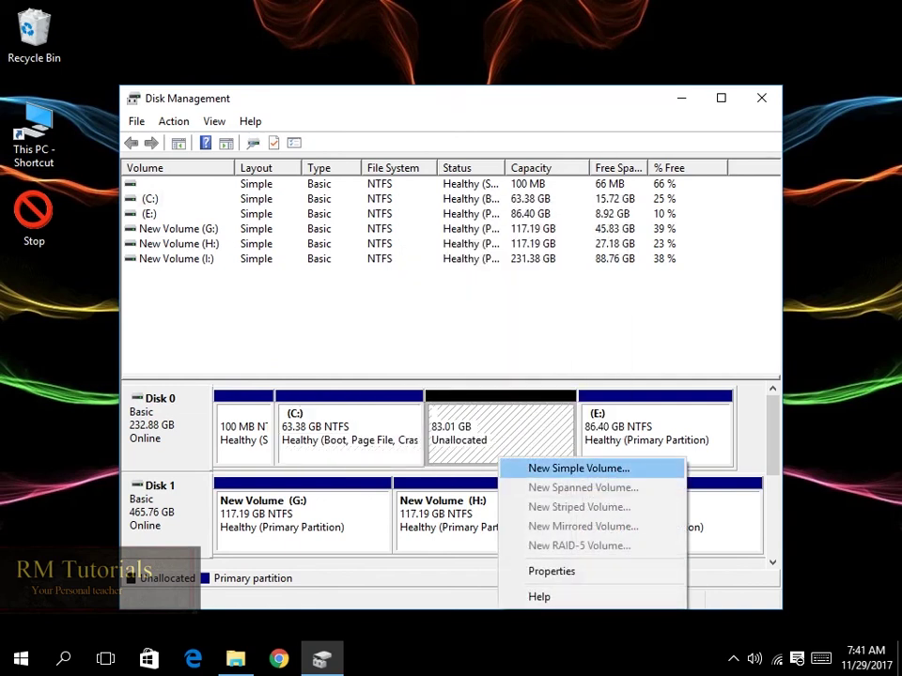
click(581, 467)
click(463, 499)
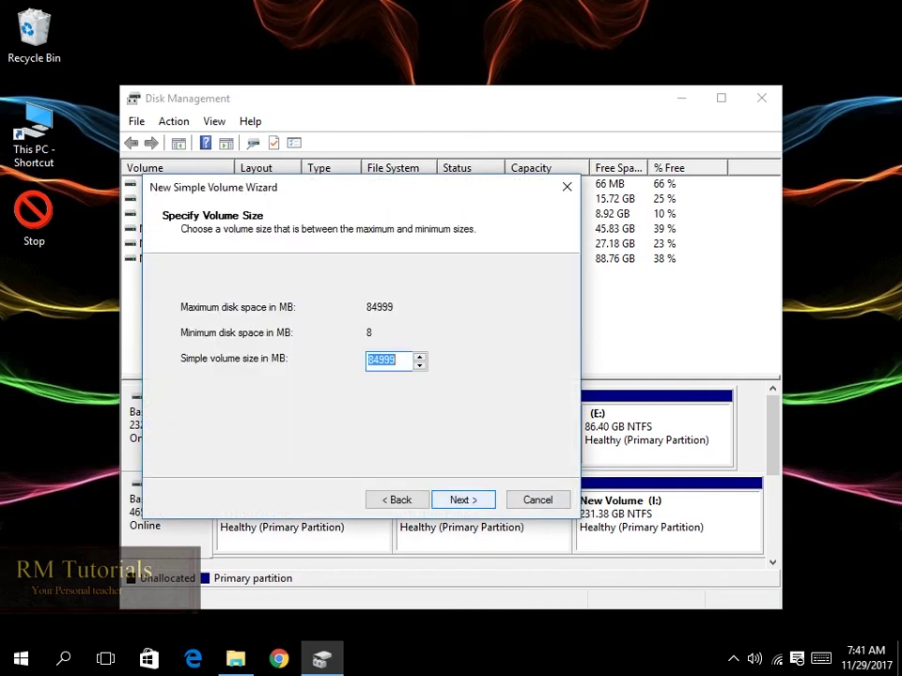
click(537, 499)
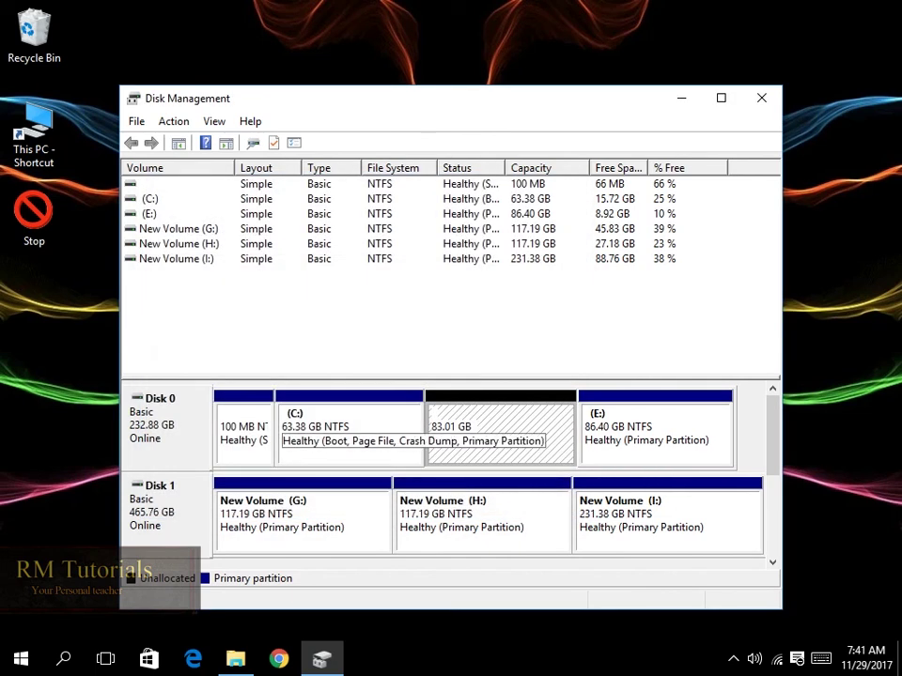
Create a quick-formatted 84999 MB NTFS simple volume with drive letter D: in Disk 0's unallocated space, and minimize its folder window
right_click(507, 447)
click(588, 455)
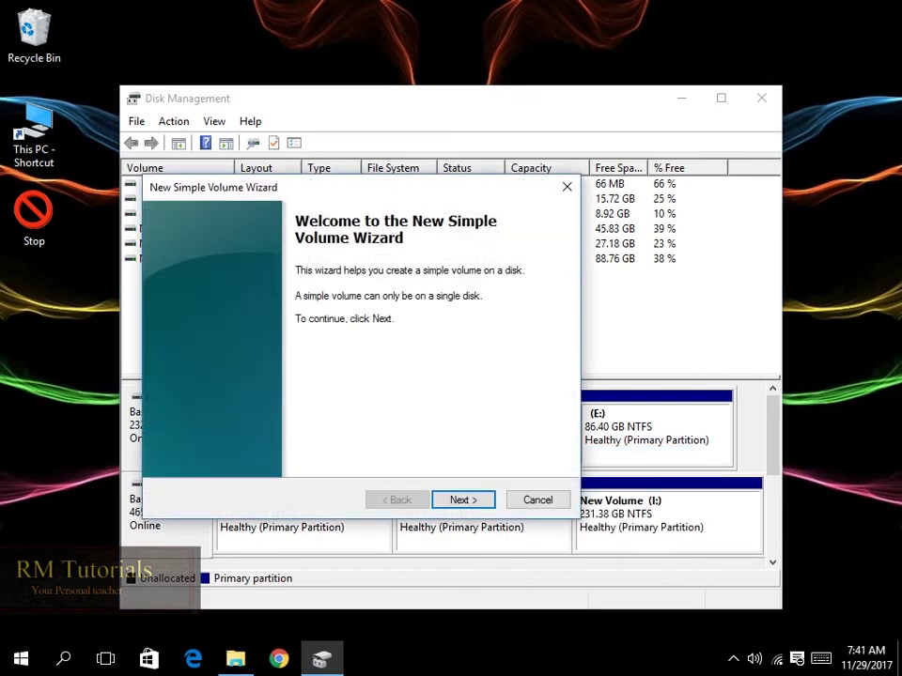
click(463, 500)
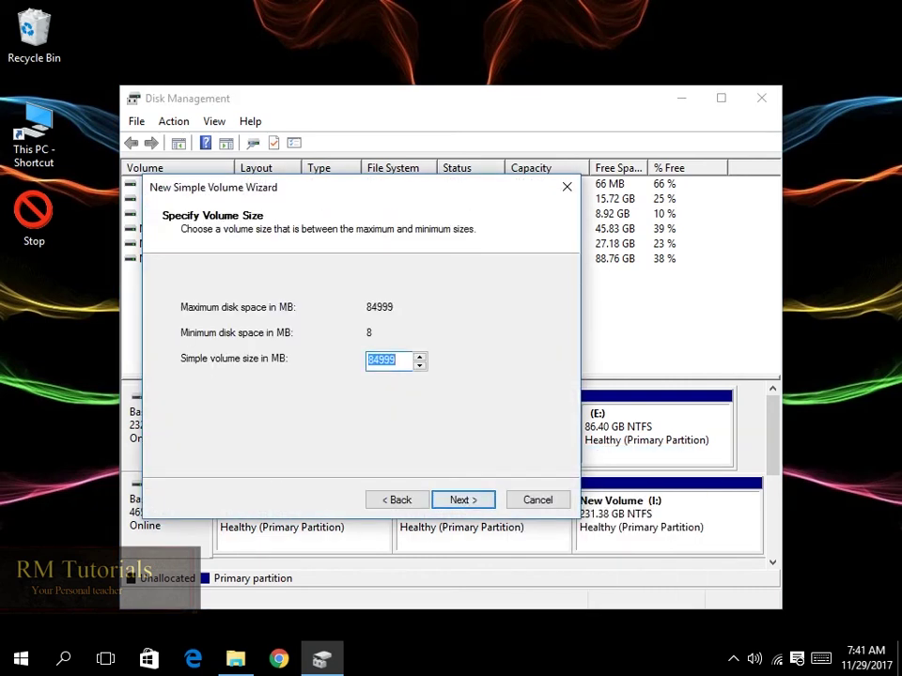
click(463, 500)
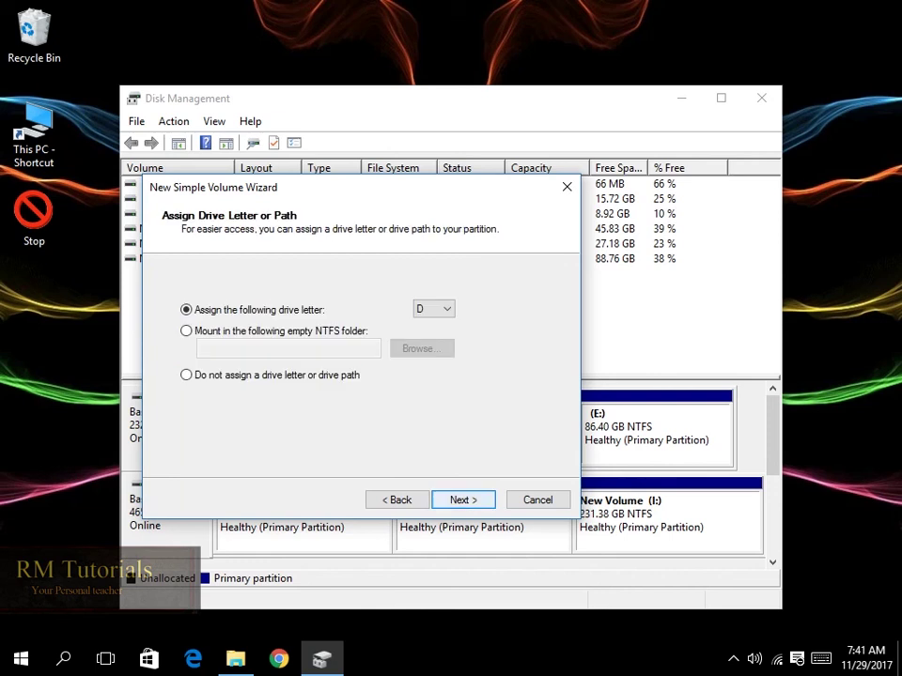
click(463, 500)
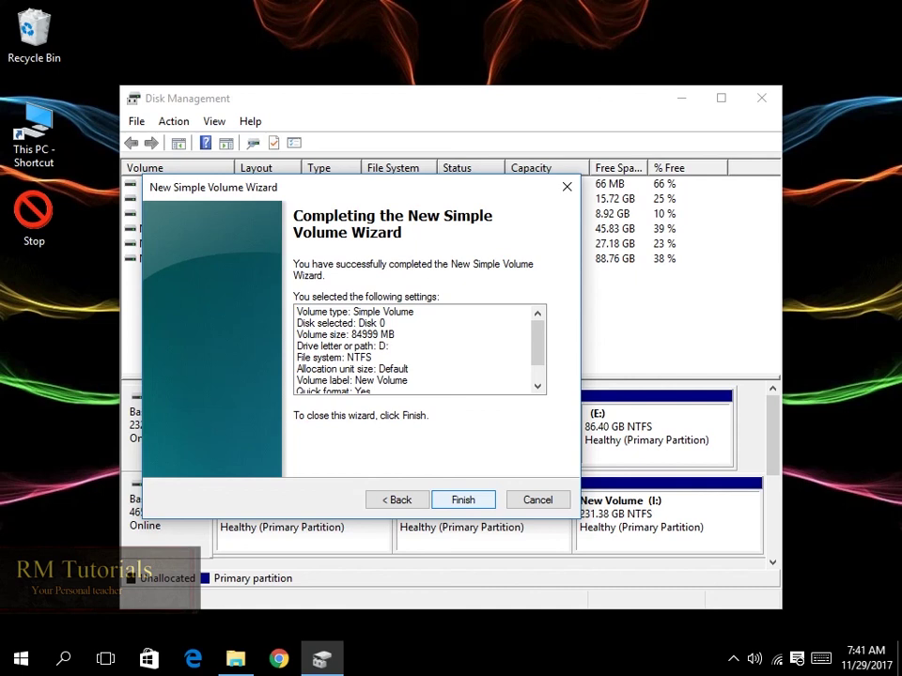
click(463, 500)
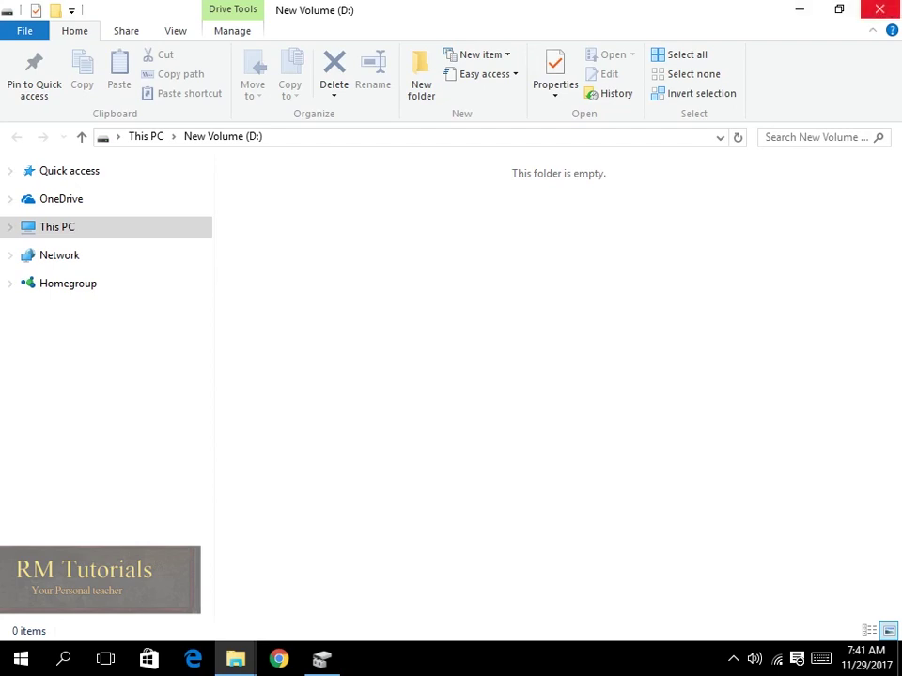
click(799, 10)
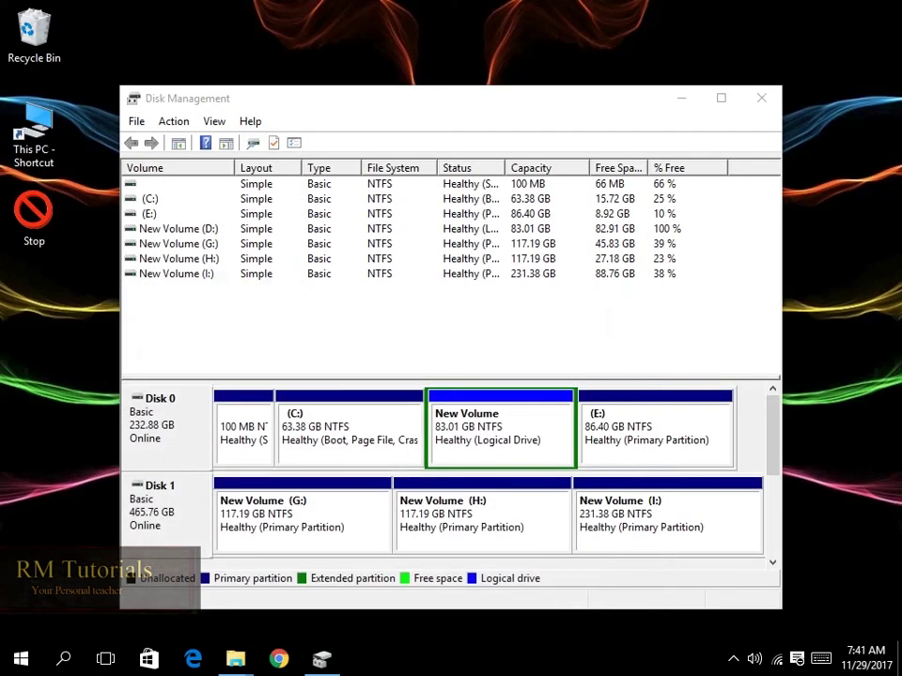